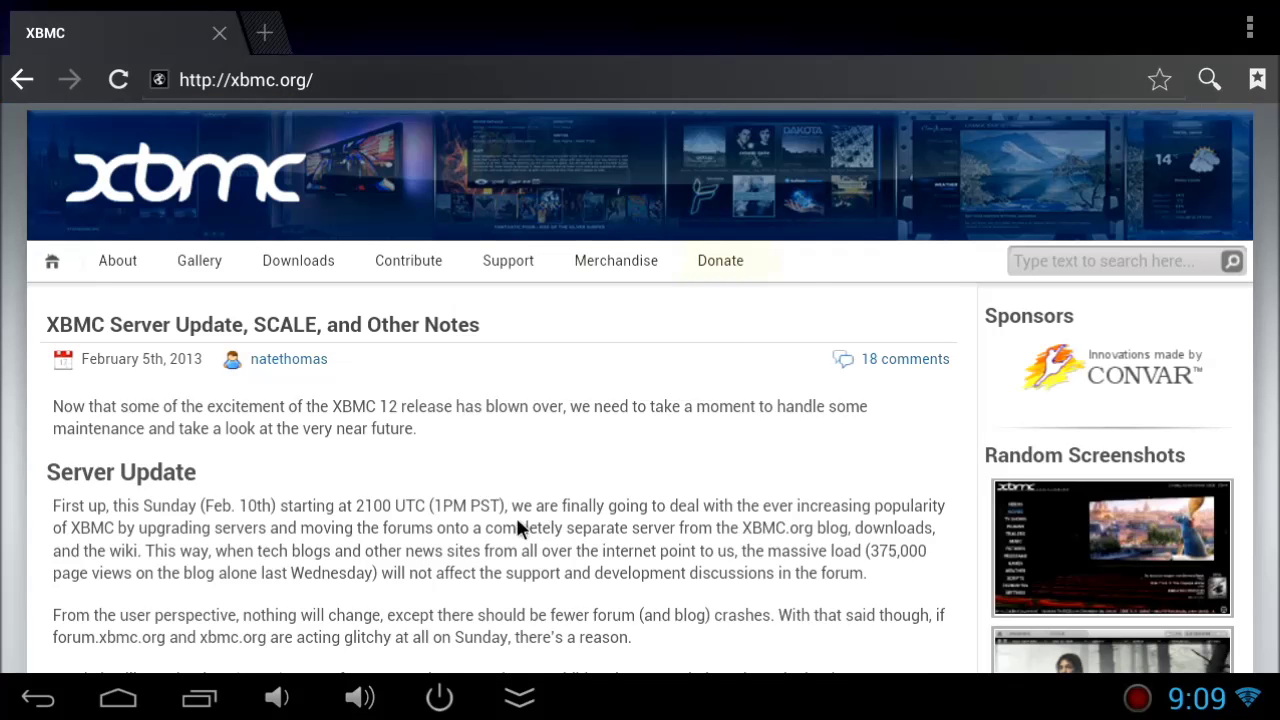
- Look over the news posts on the XBMC home page and open the site's Downloads page
{"action": "scroll", "coordinate": [527, 548], "scroll_direction": "down", "scroll_amount": 5}
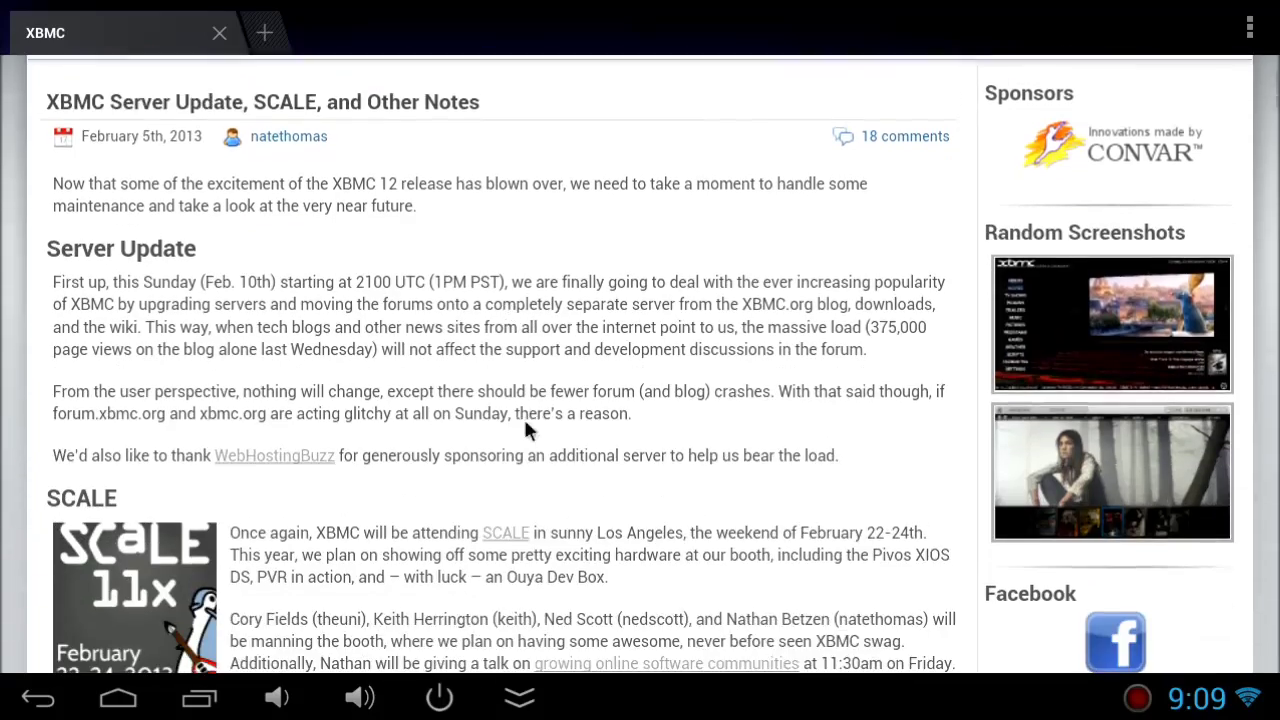
{"action": "scroll", "coordinate": [533, 487], "scroll_direction": "down", "scroll_amount": 15}
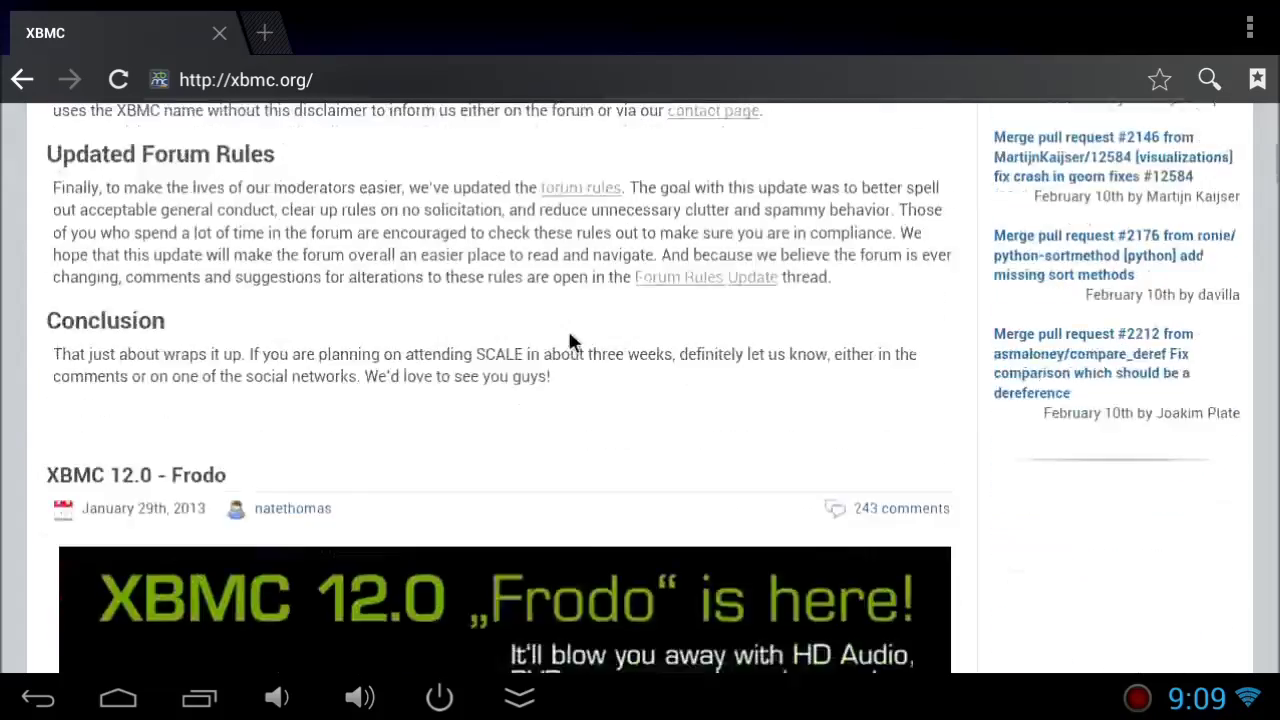
{"action": "scroll", "coordinate": [600, 440], "scroll_direction": "down", "scroll_amount": 3}
{"action": "scroll", "coordinate": [611, 509], "scroll_direction": "up", "scroll_amount": 3}
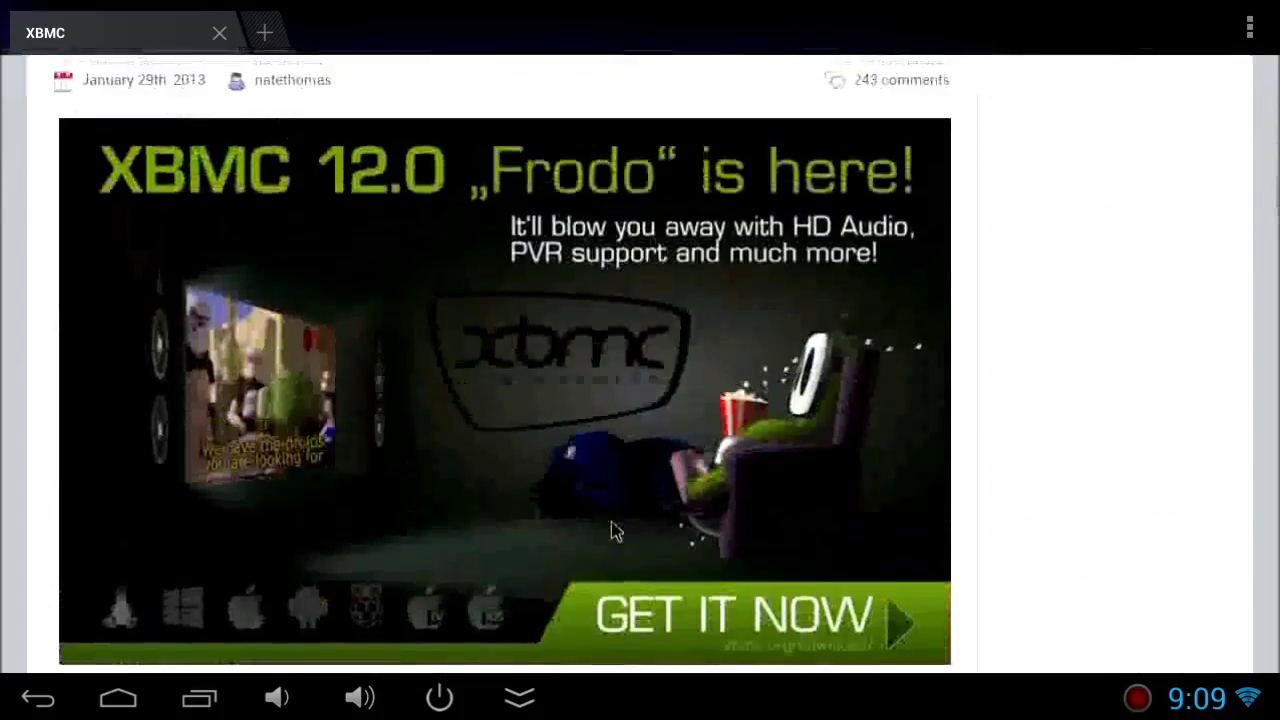
{"action": "scroll", "coordinate": [457, 288], "scroll_direction": "up", "scroll_amount": 20}
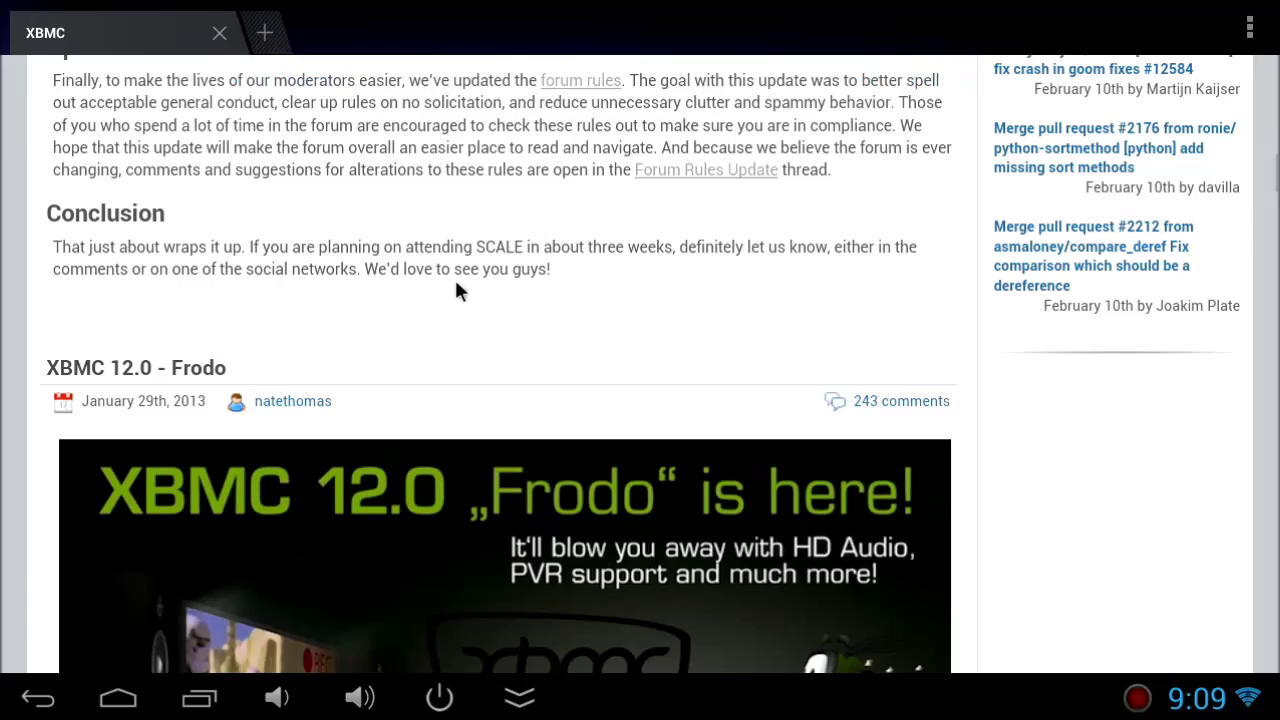
{"action": "mouse_move", "coordinate": [335, 259]}
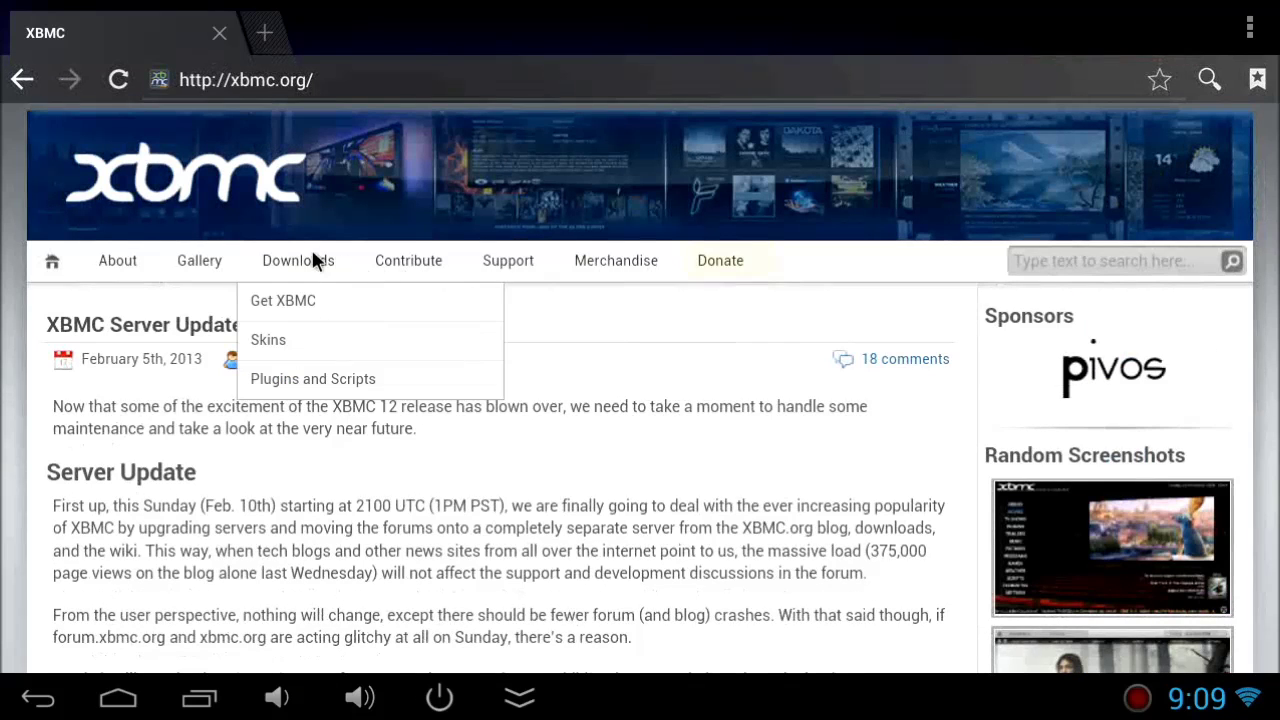
{"action": "left_click", "coordinate": [307, 260]}
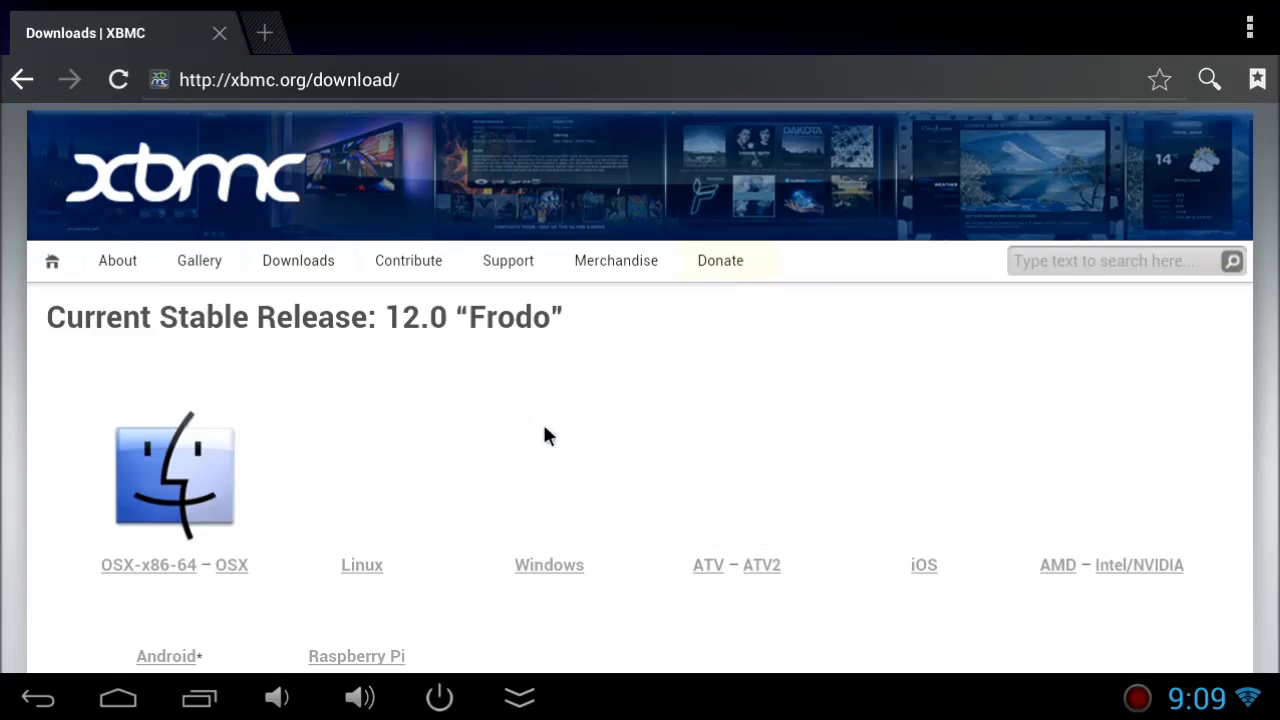
- Download the Android version of the XBMC 12.0 "Frodo" stable release
{"action": "scroll", "coordinate": [389, 424], "scroll_direction": "down", "scroll_amount": 2}
{"action": "scroll", "coordinate": [192, 418], "scroll_direction": "down", "scroll_amount": 1}
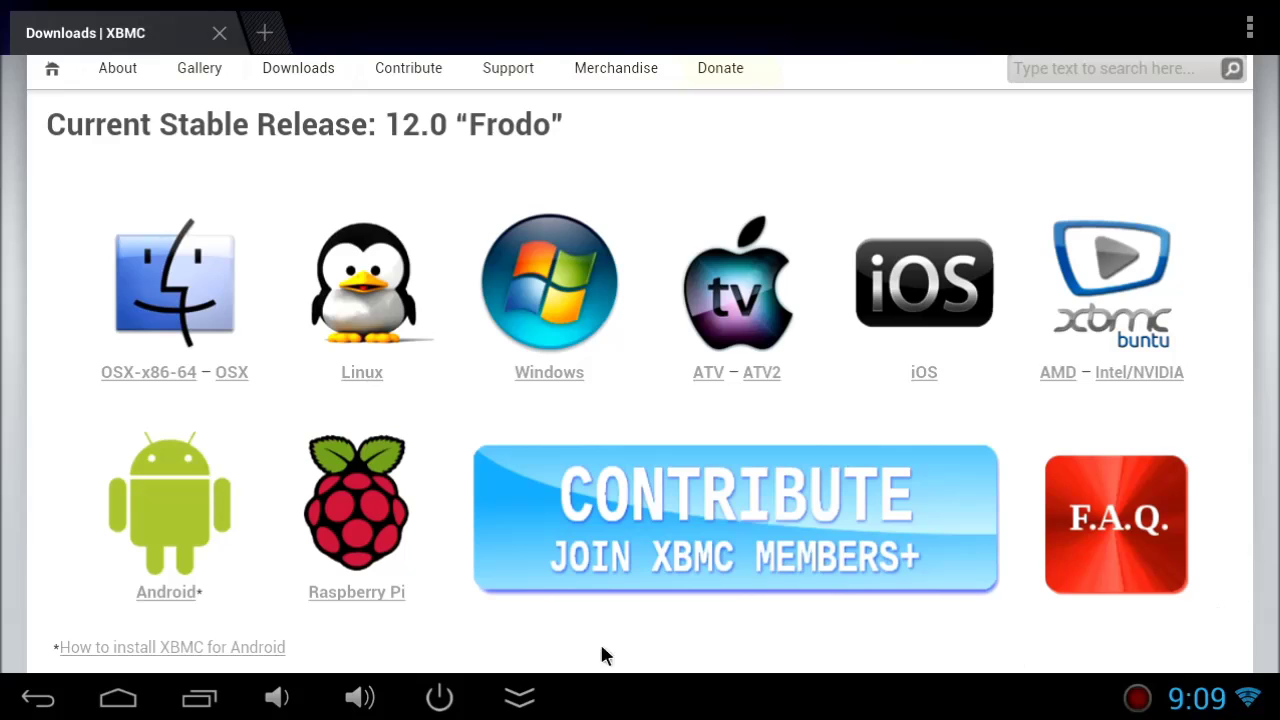
{"action": "scroll", "coordinate": [129, 505], "scroll_direction": "down", "scroll_amount": 3}
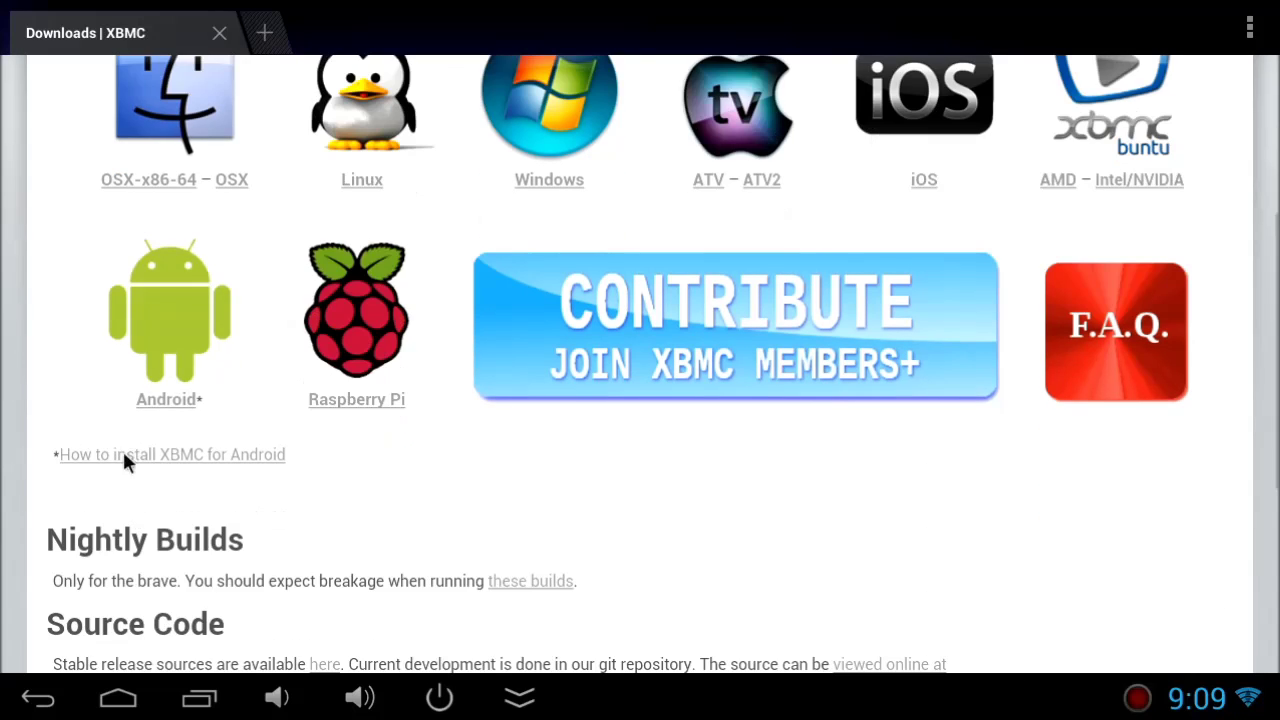
{"action": "left_click", "coordinate": [168, 399]}
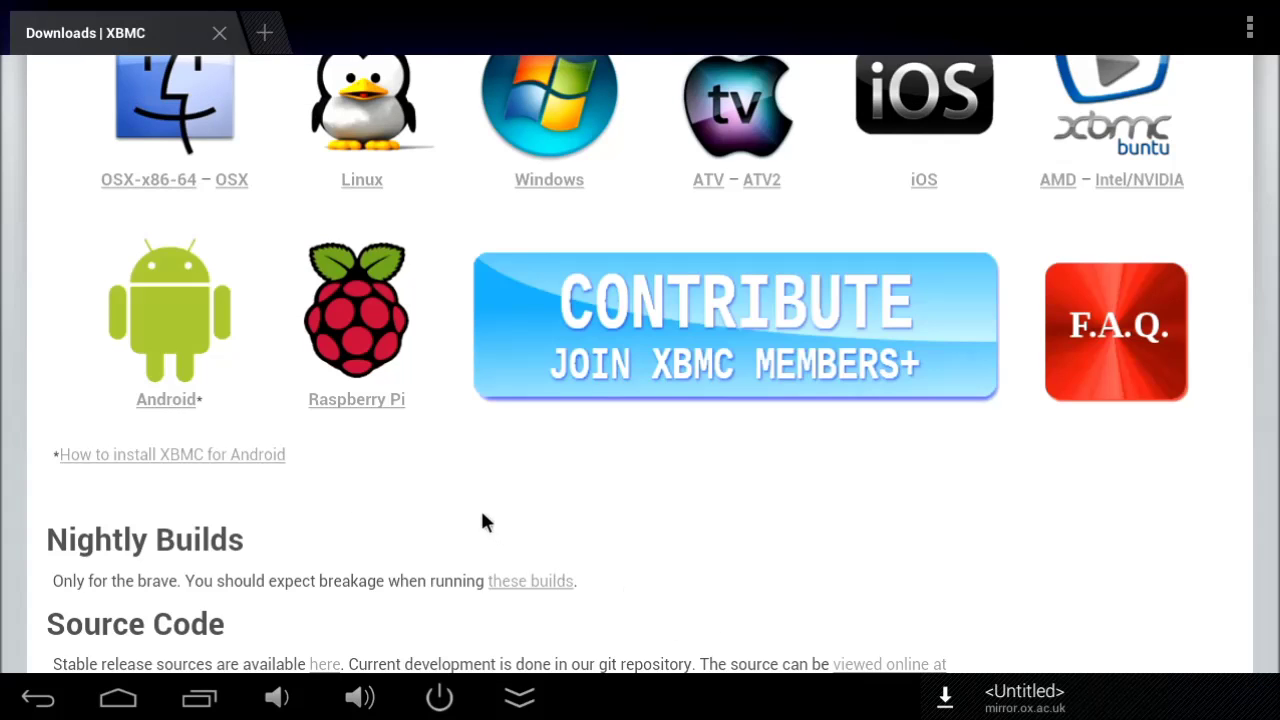
{"action": "scroll", "coordinate": [486, 521], "scroll_direction": "down", "scroll_amount": 2}
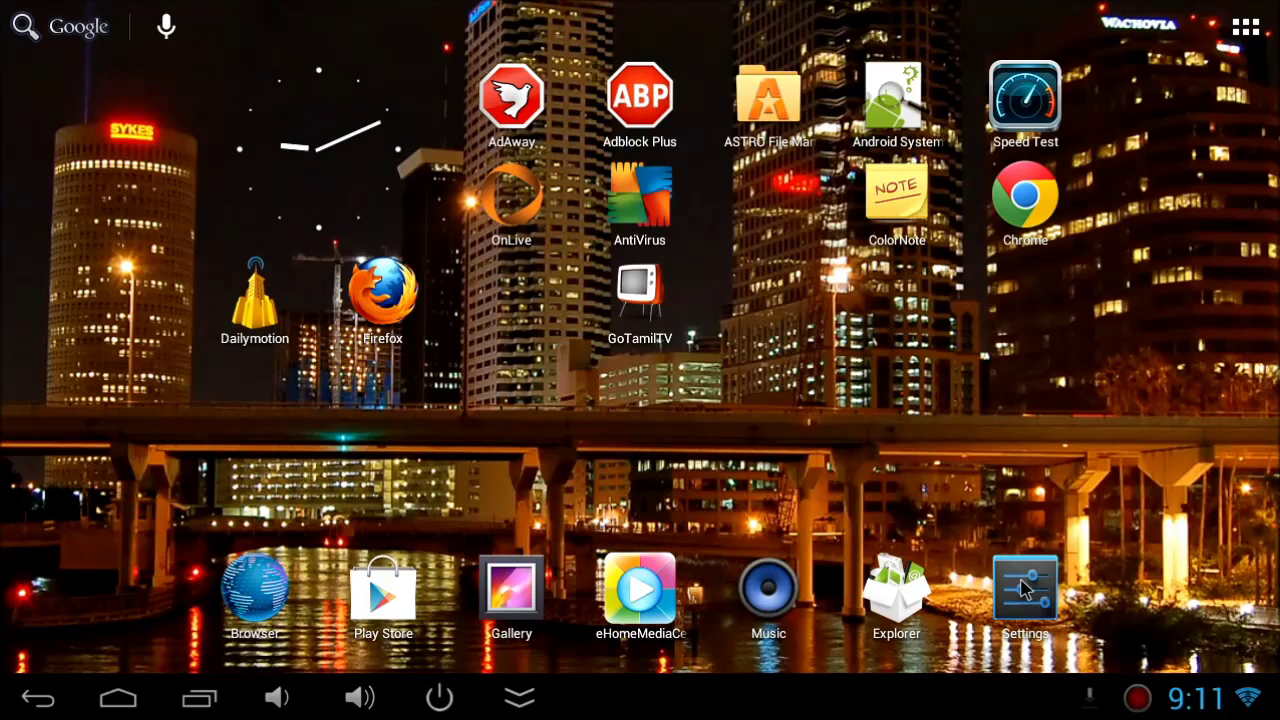
- Check the Unknown sources option in the device's Security settings and return to the home screen
{"action": "left_click", "coordinate": [1022, 590]}
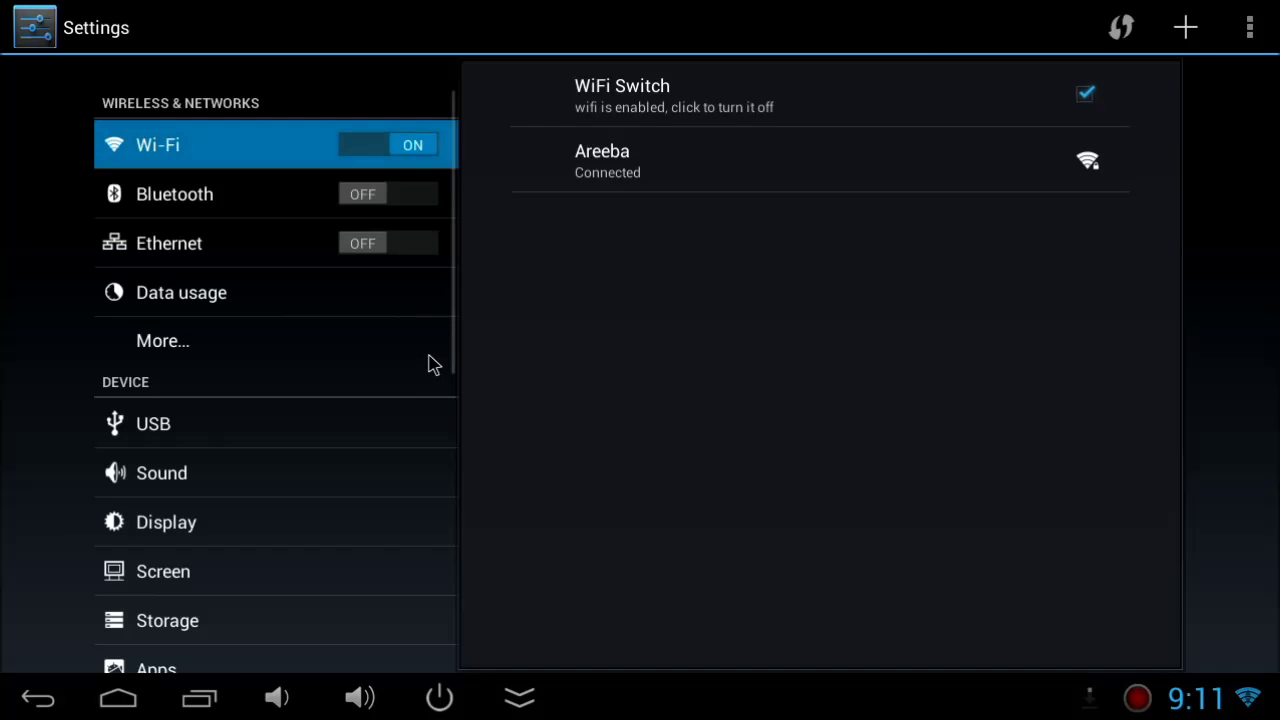
{"action": "scroll", "coordinate": [432, 363], "scroll_direction": "down", "scroll_amount": 1}
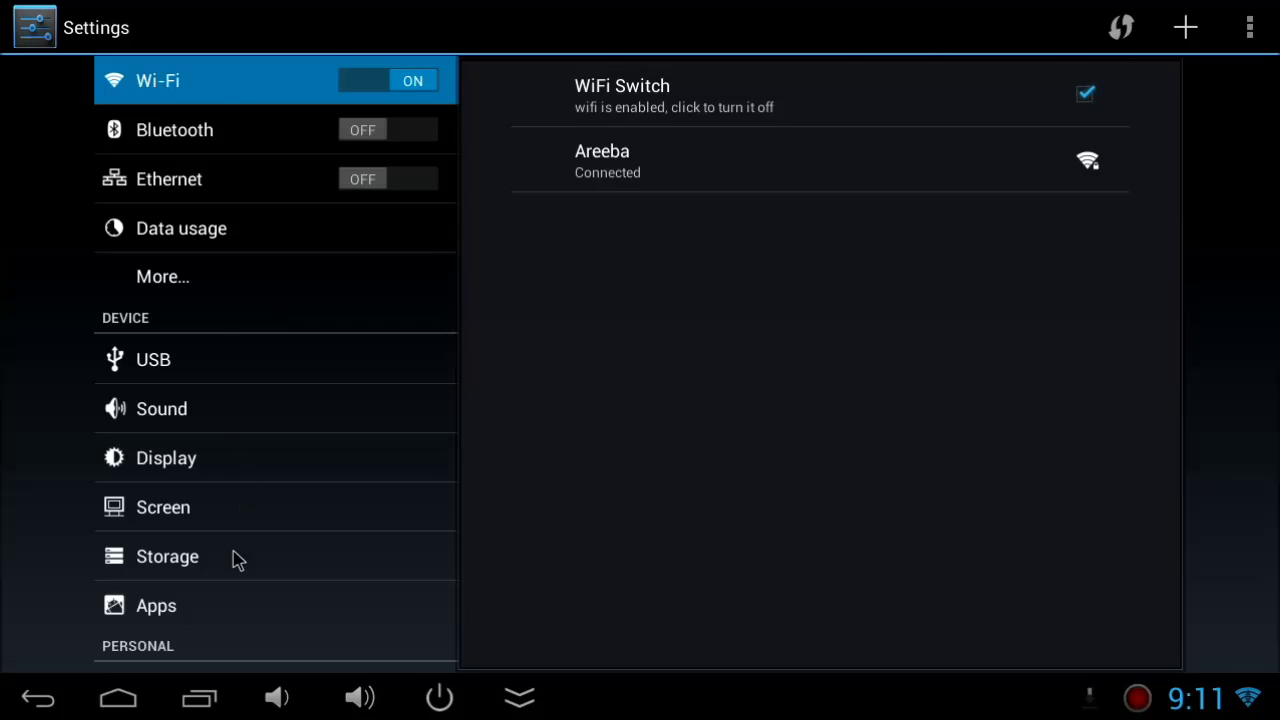
{"action": "scroll", "coordinate": [234, 562], "scroll_direction": "down", "scroll_amount": 3}
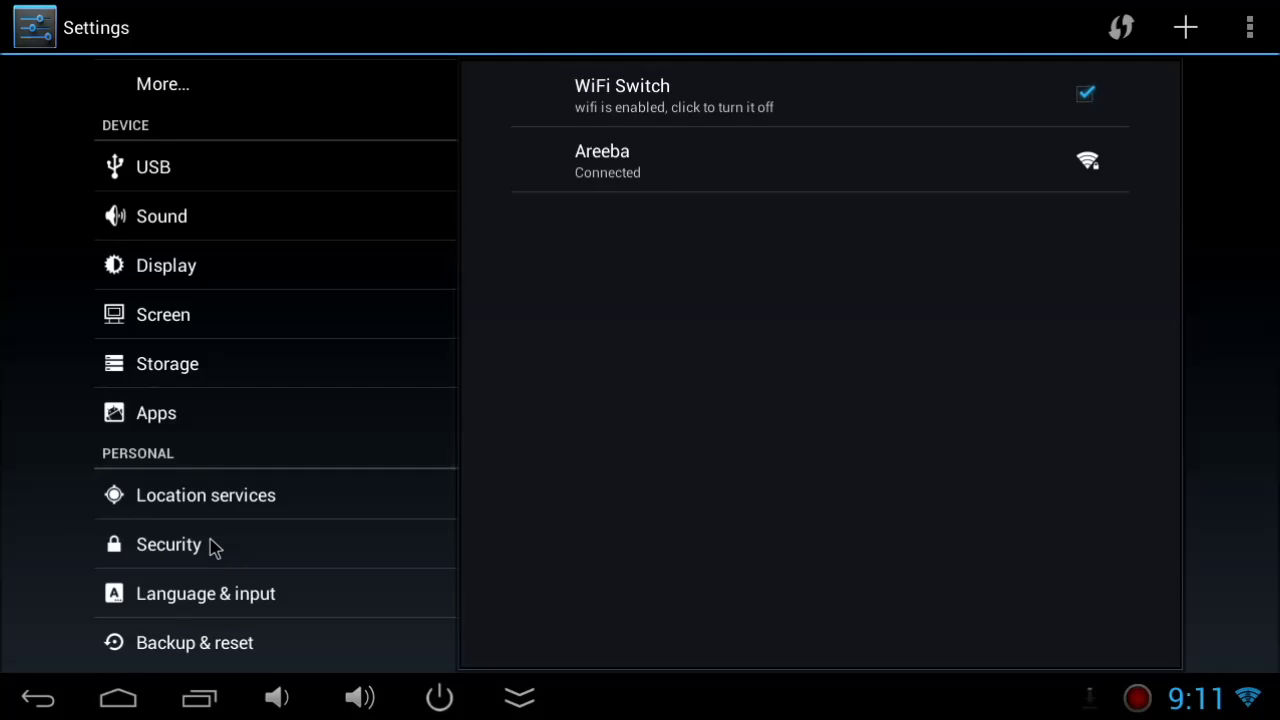
{"action": "left_click", "coordinate": [212, 546]}
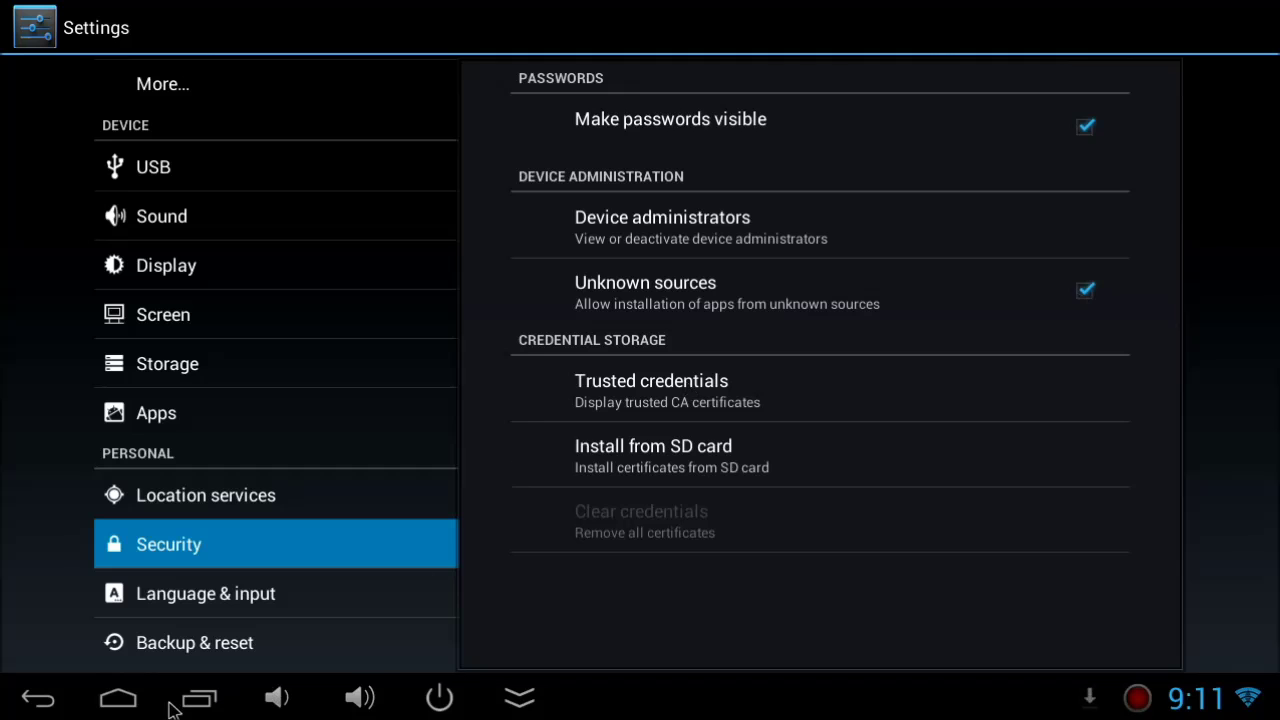
{"action": "left_click", "coordinate": [118, 700]}
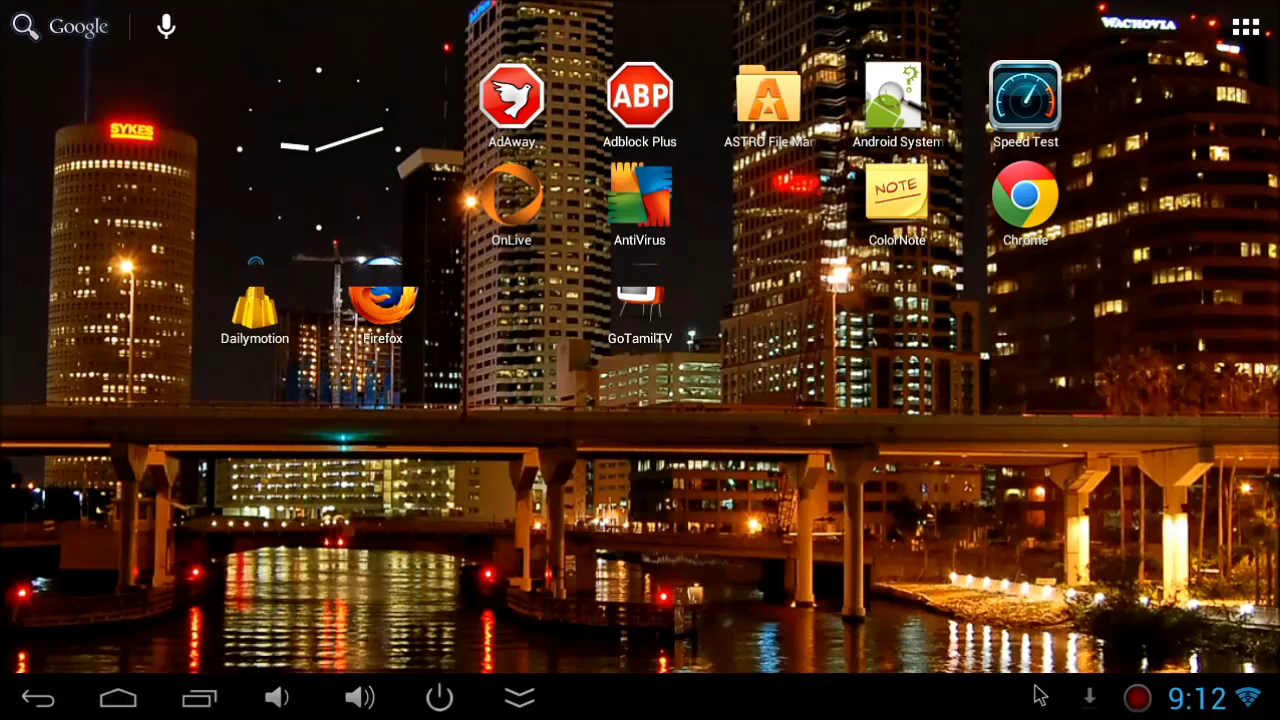
- Open the downloaded xbmc-12.0-Frodo-armeabi-v7a-1.apk with "Scan for viruses before installing", just once
{"action": "left_click", "coordinate": [1100, 708]}
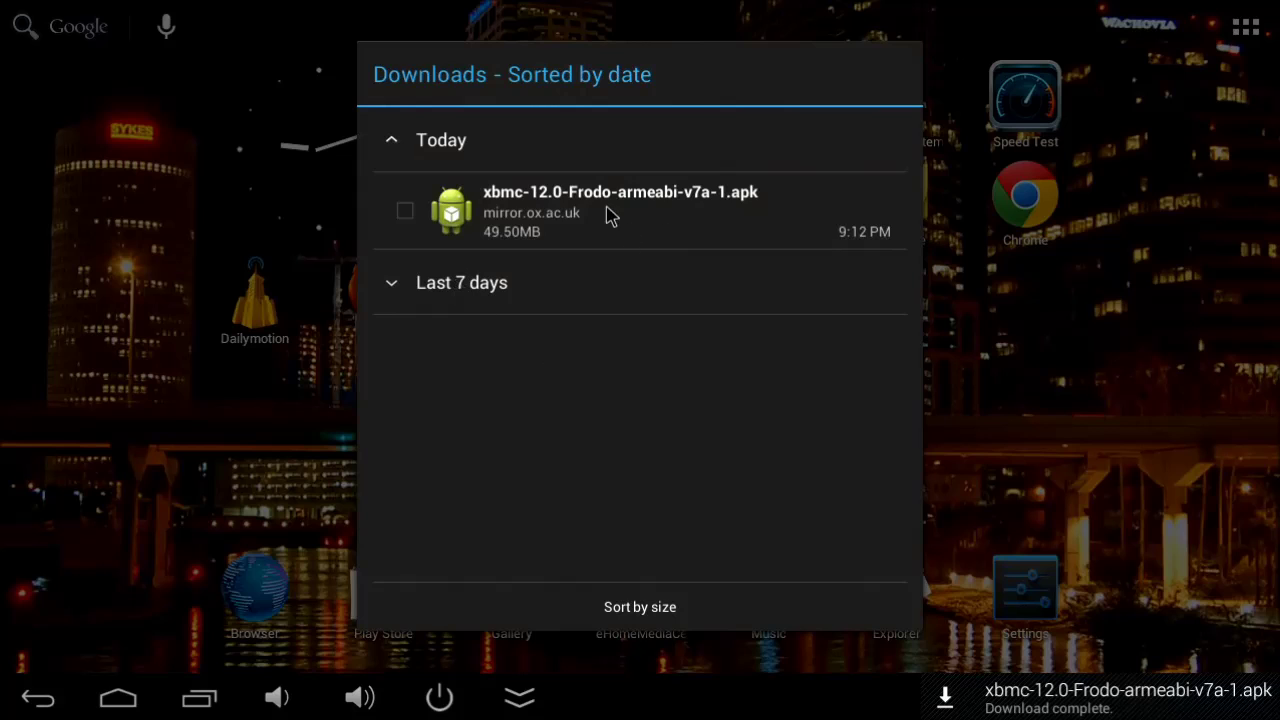
{"action": "left_click", "coordinate": [512, 213]}
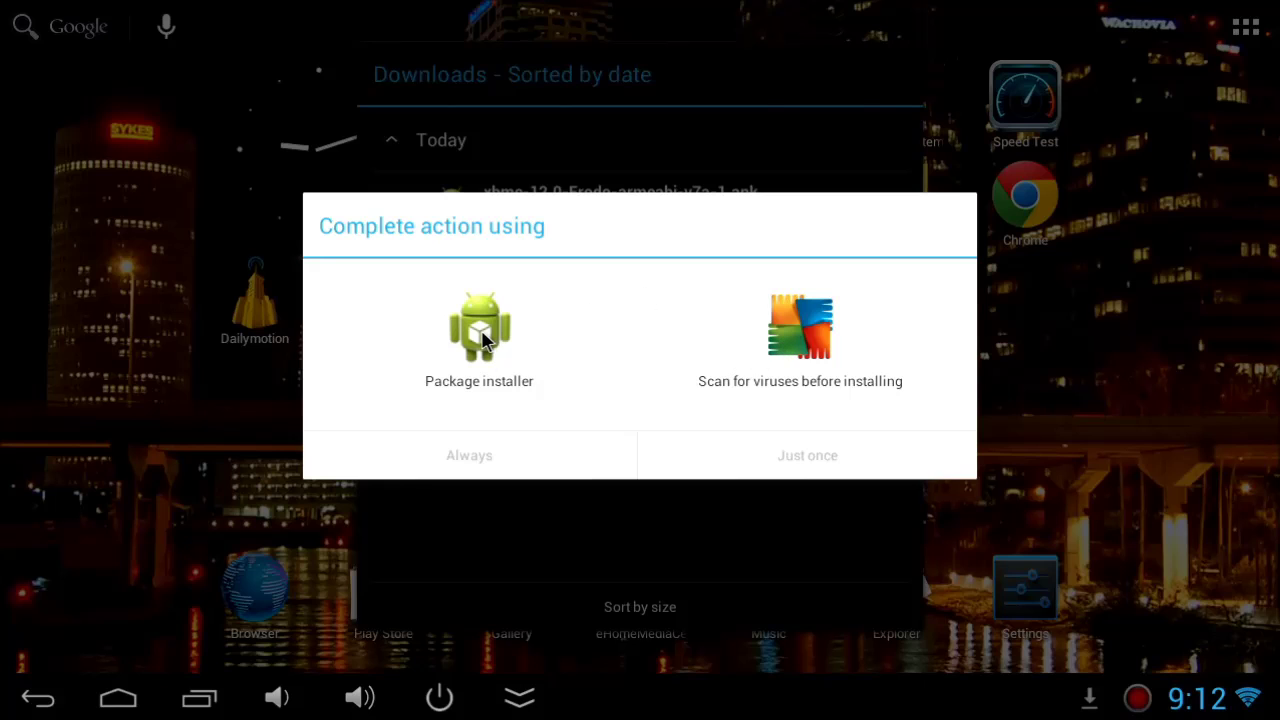
{"action": "left_click", "coordinate": [810, 338]}
{"action": "left_click", "coordinate": [826, 455]}
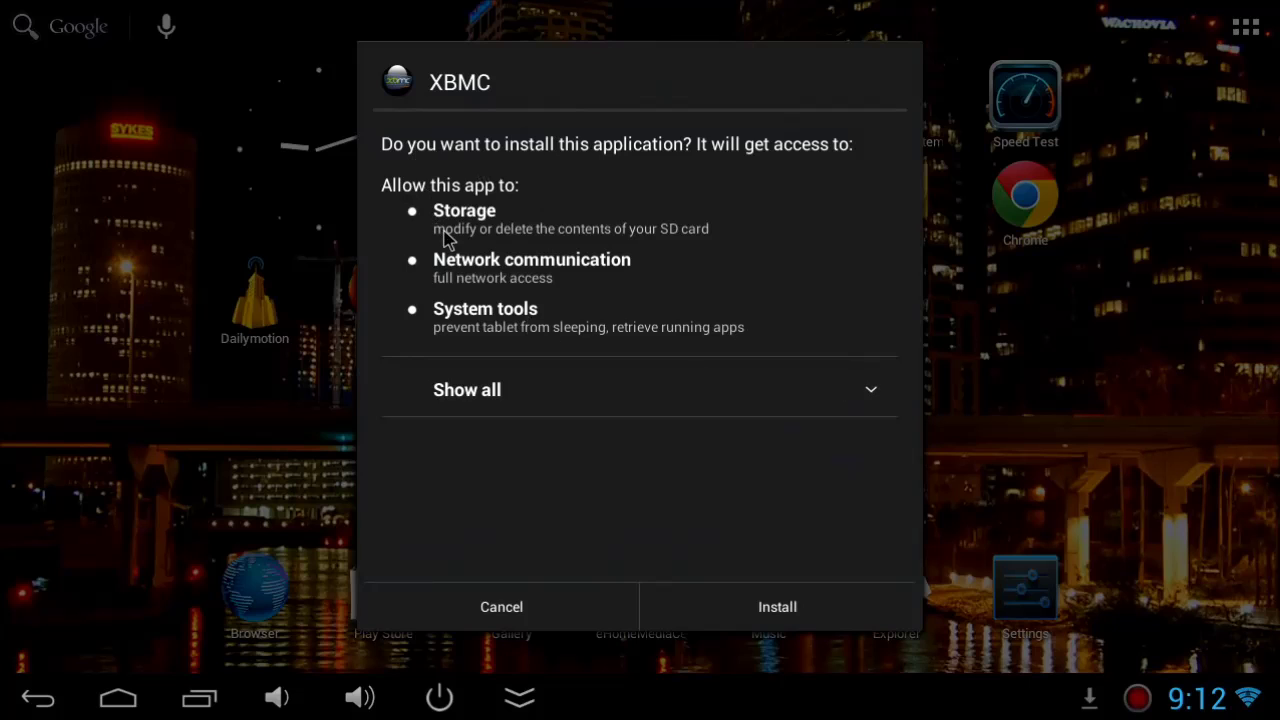
- Install XBMC with the requested permissions, finish the installer without opening the app and close the downloads list
{"action": "left_click", "coordinate": [786, 614]}
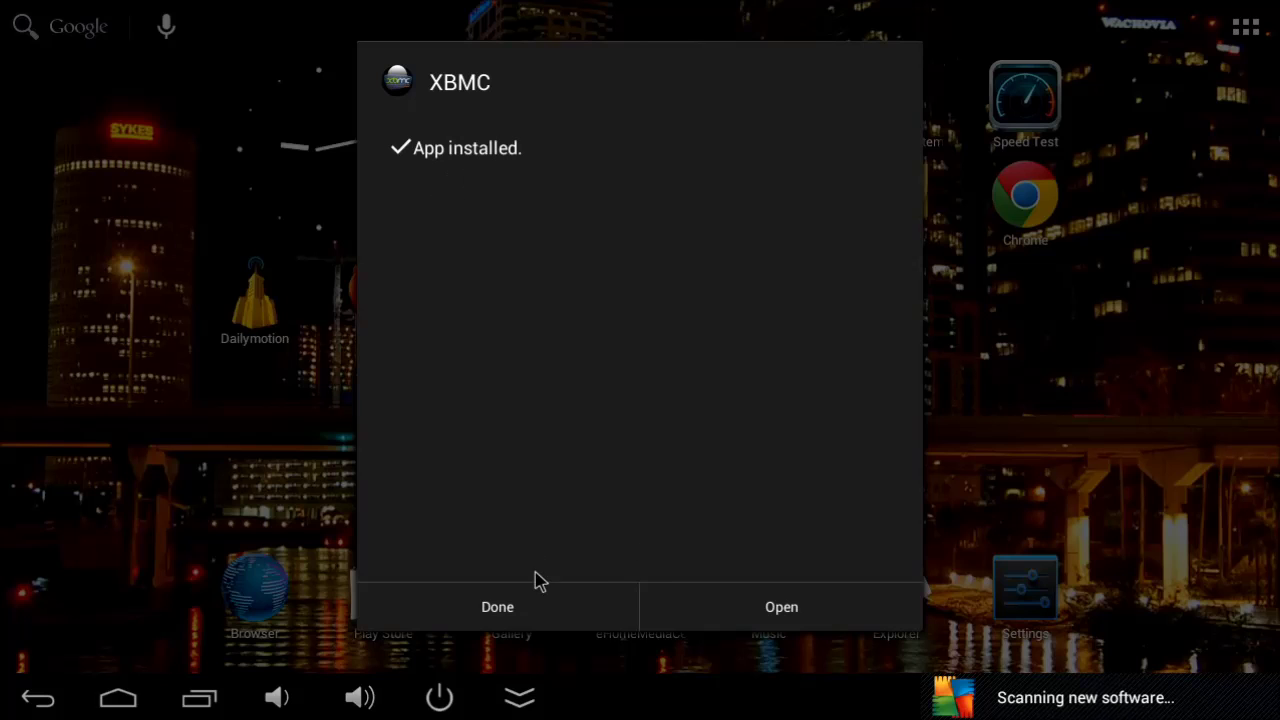
{"action": "left_click", "coordinate": [491, 622]}
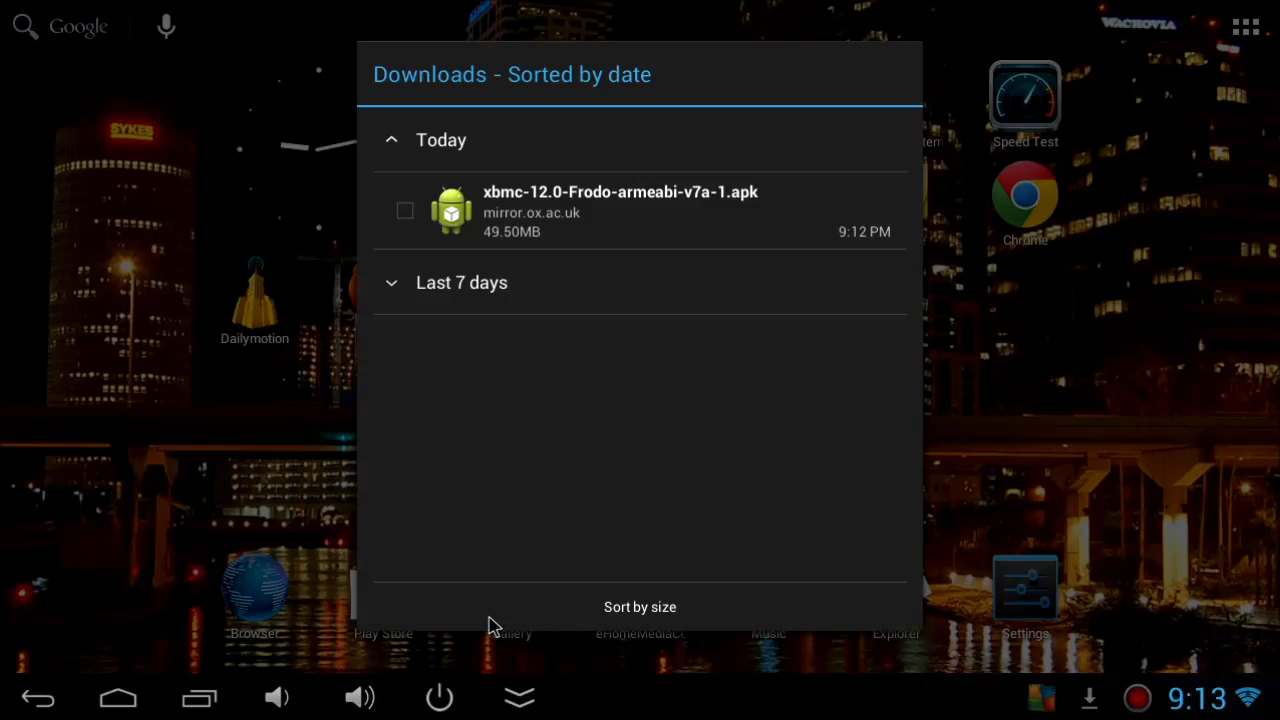
{"action": "left_click", "coordinate": [1001, 418]}
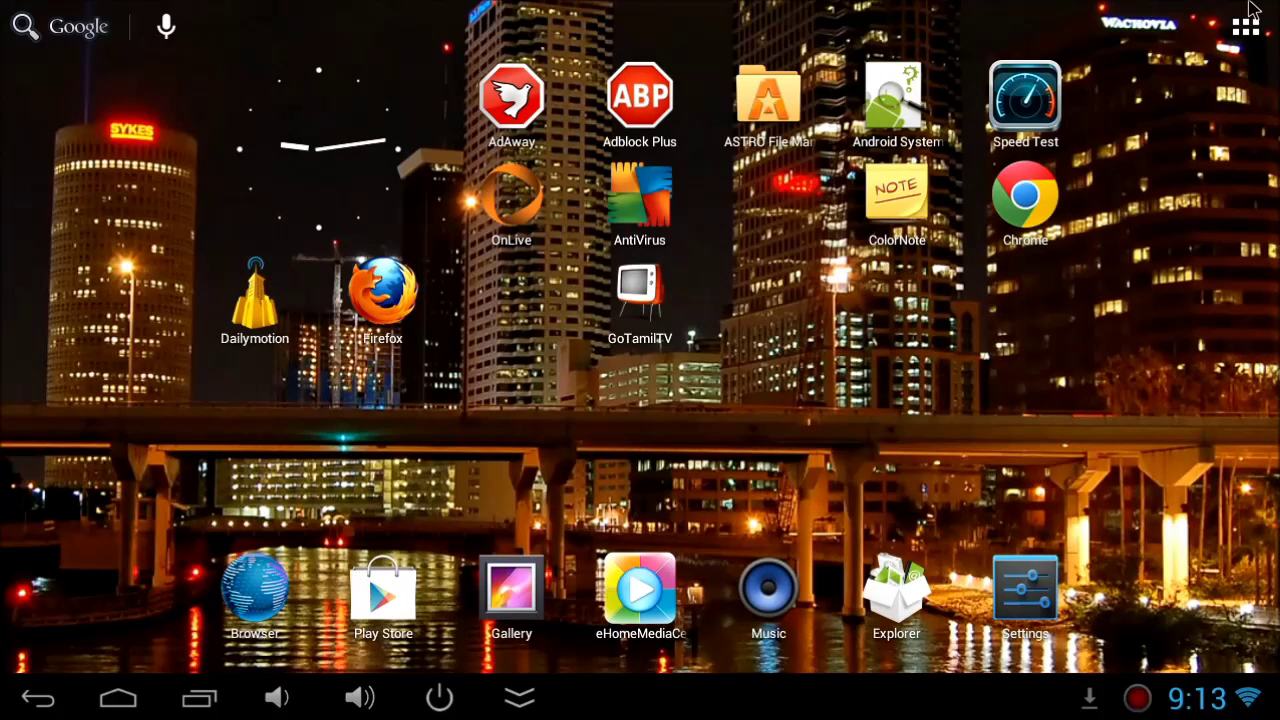
- Launch the newly installed XBMC from the device's list of all apps
{"action": "left_click", "coordinate": [1246, 30]}
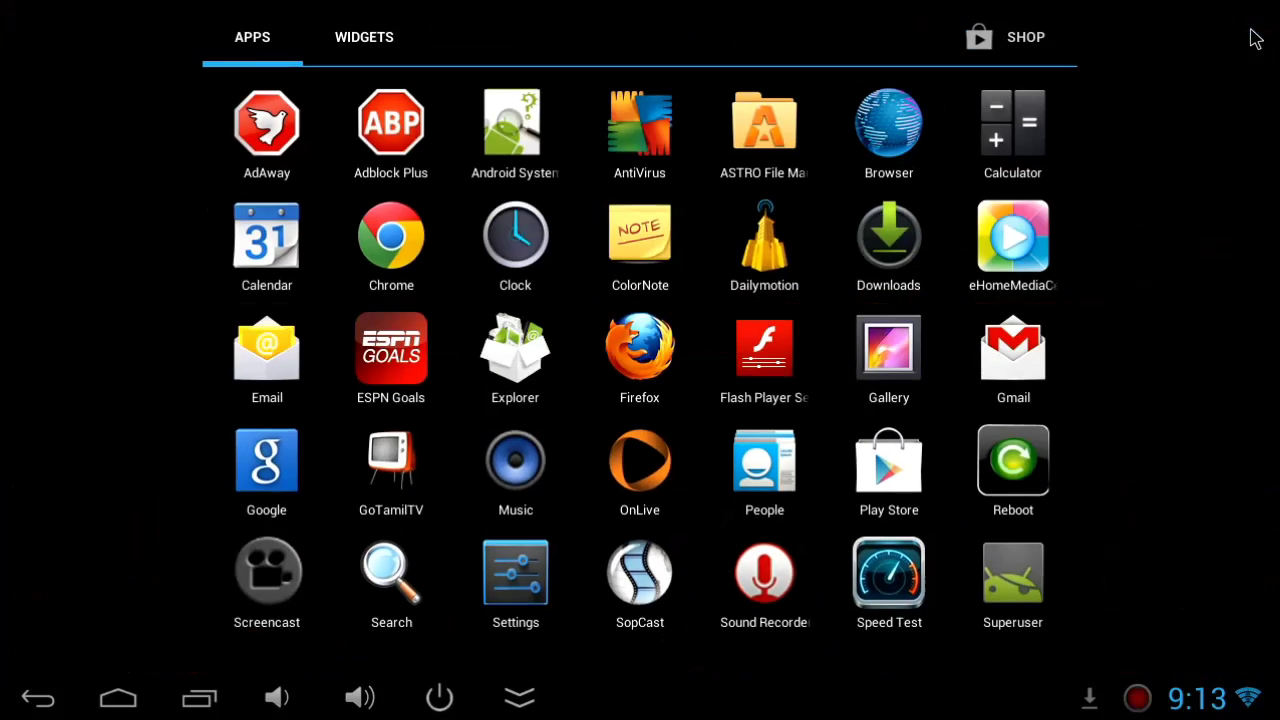
{"action": "left_click_drag", "start_coordinate": [857, 371], "coordinate": [551, 397]}
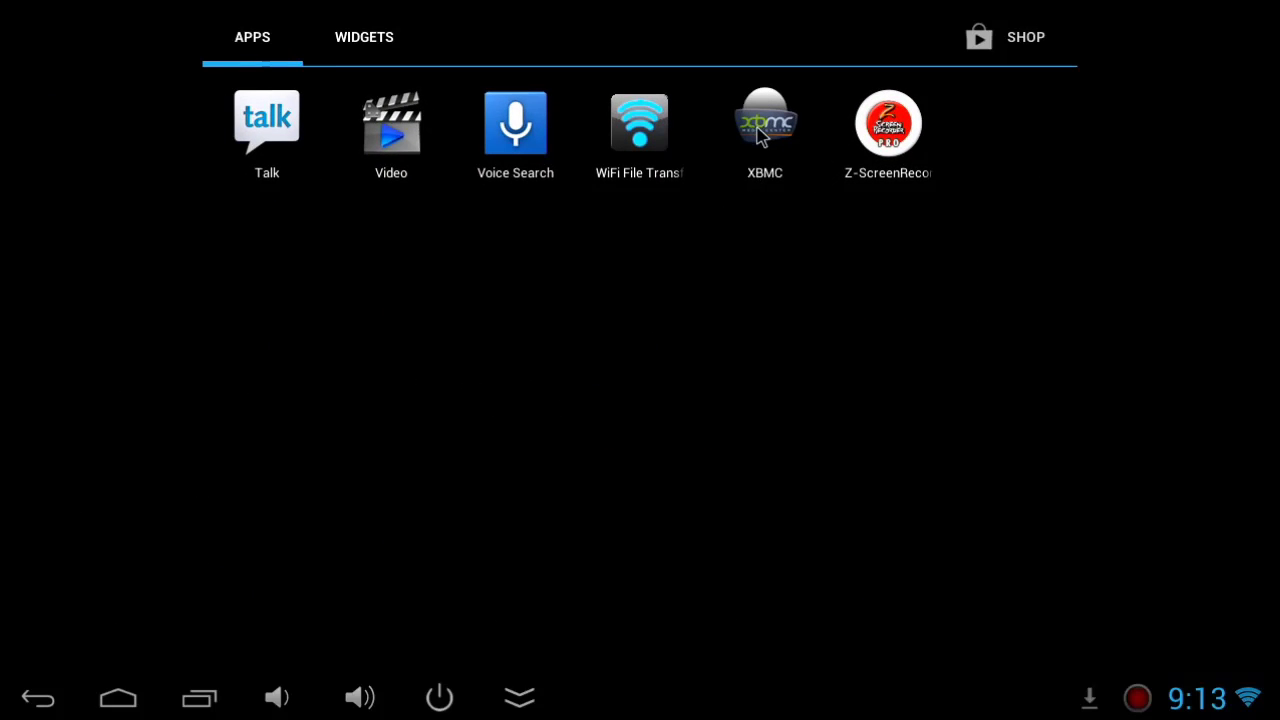
{"action": "left_click", "coordinate": [766, 130]}
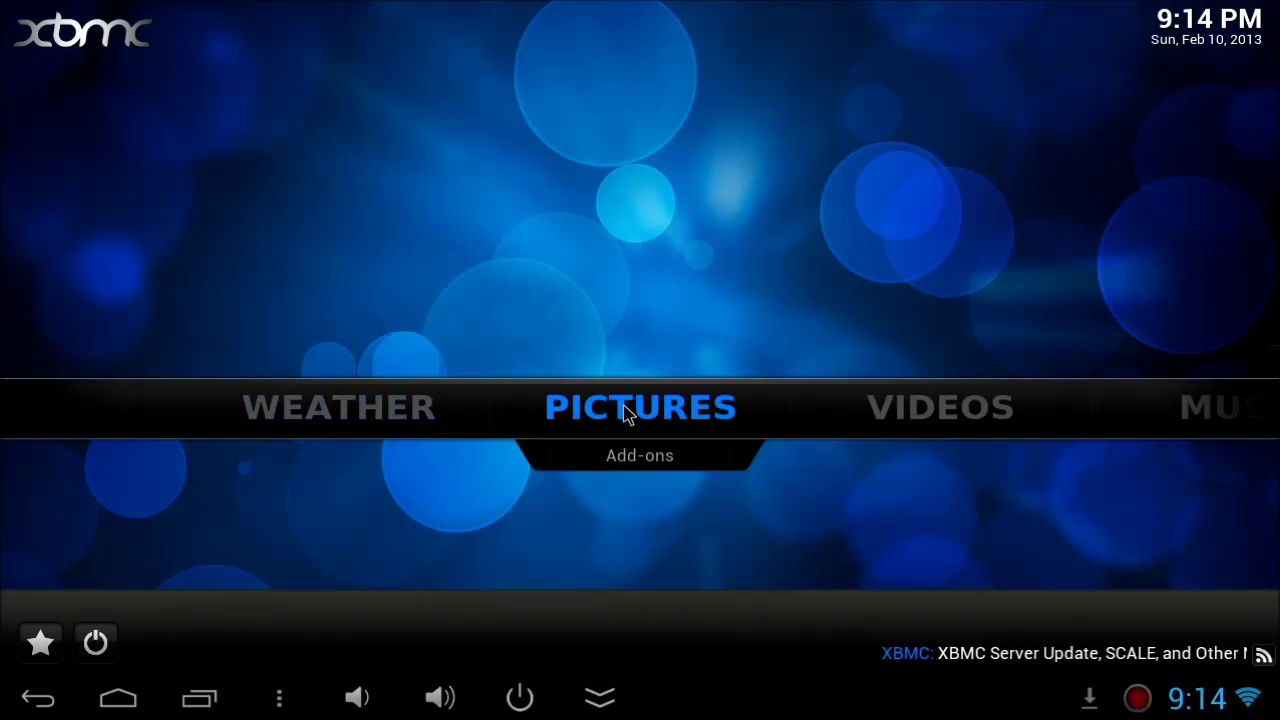
- View the System info summary in XBMC and return to its home screen
{"action": "mouse_move", "coordinate": [920, 420]}
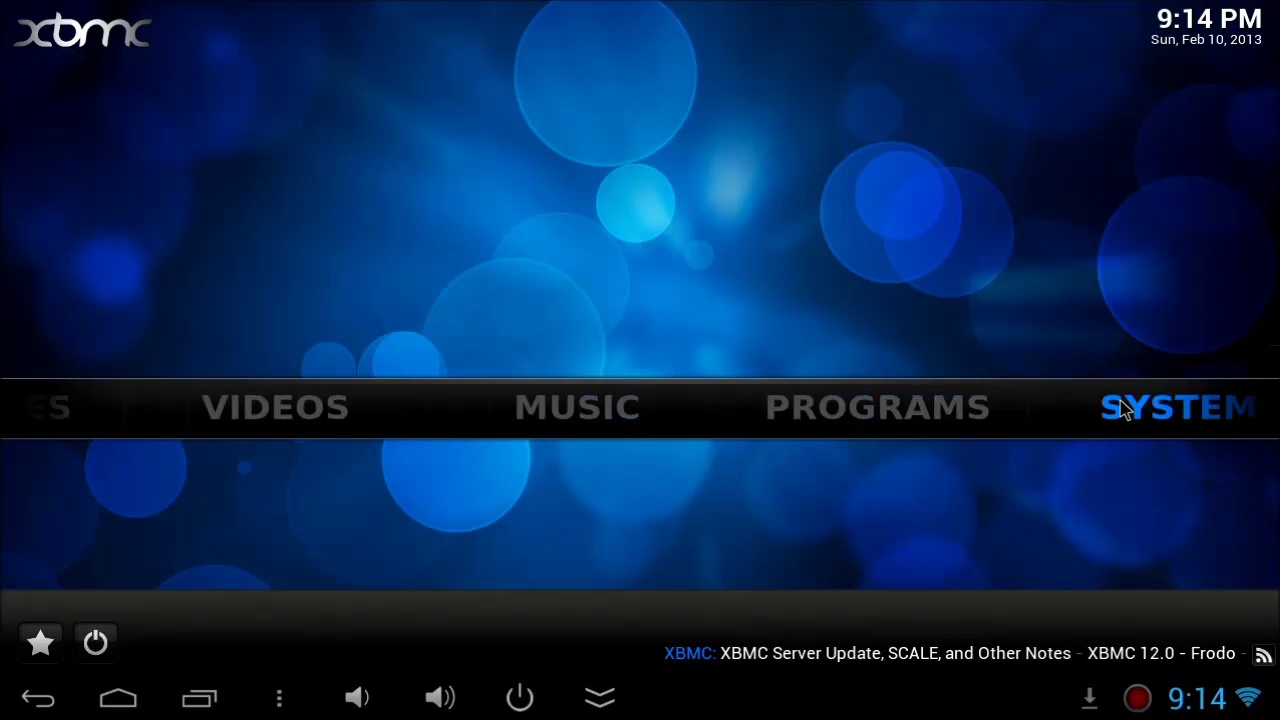
{"action": "mouse_move", "coordinate": [1245, 400]}
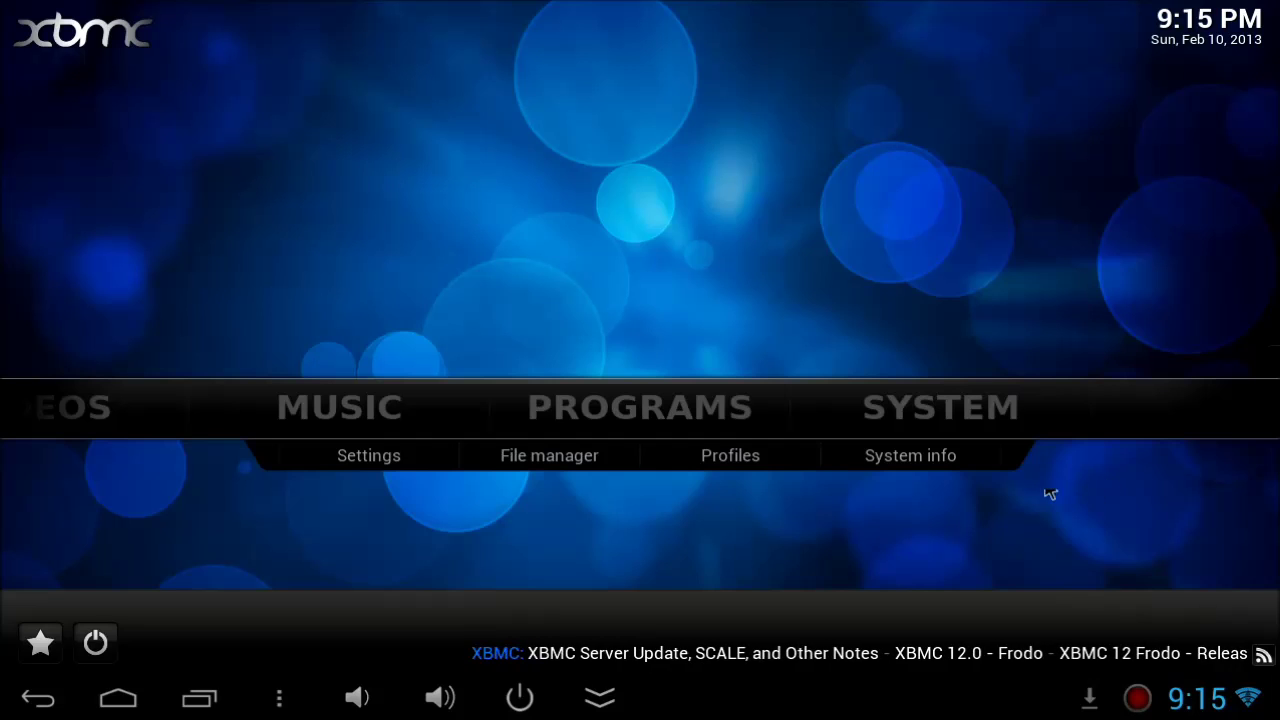
{"action": "left_click", "coordinate": [924, 463]}
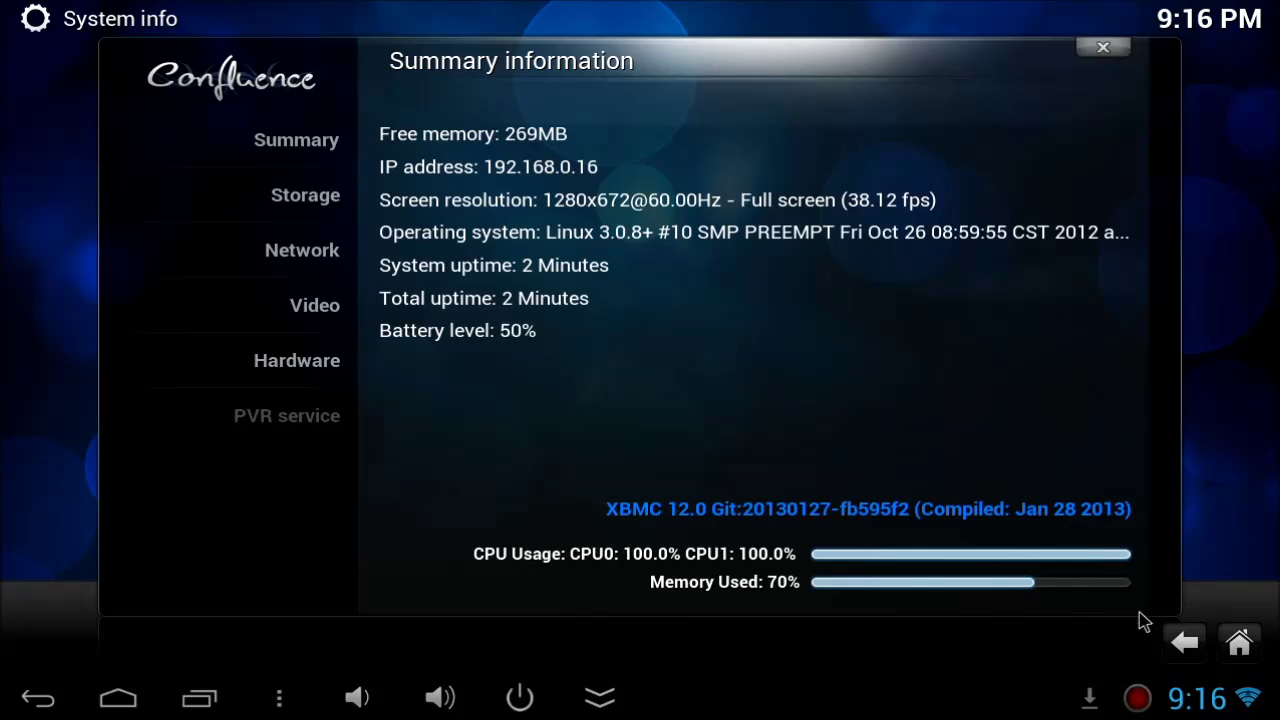
{"action": "left_click", "coordinate": [1239, 644]}
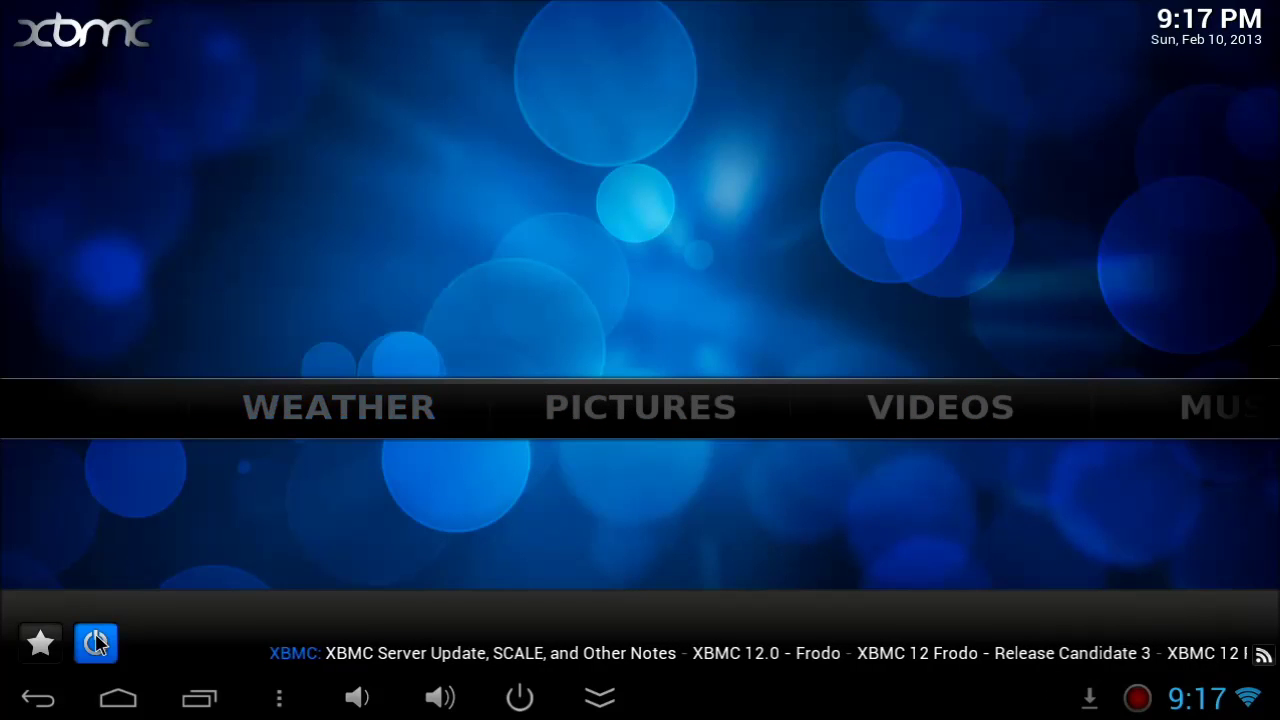
- Exit XBMC and return to the Android home screen
{"action": "left_click", "coordinate": [98, 645]}
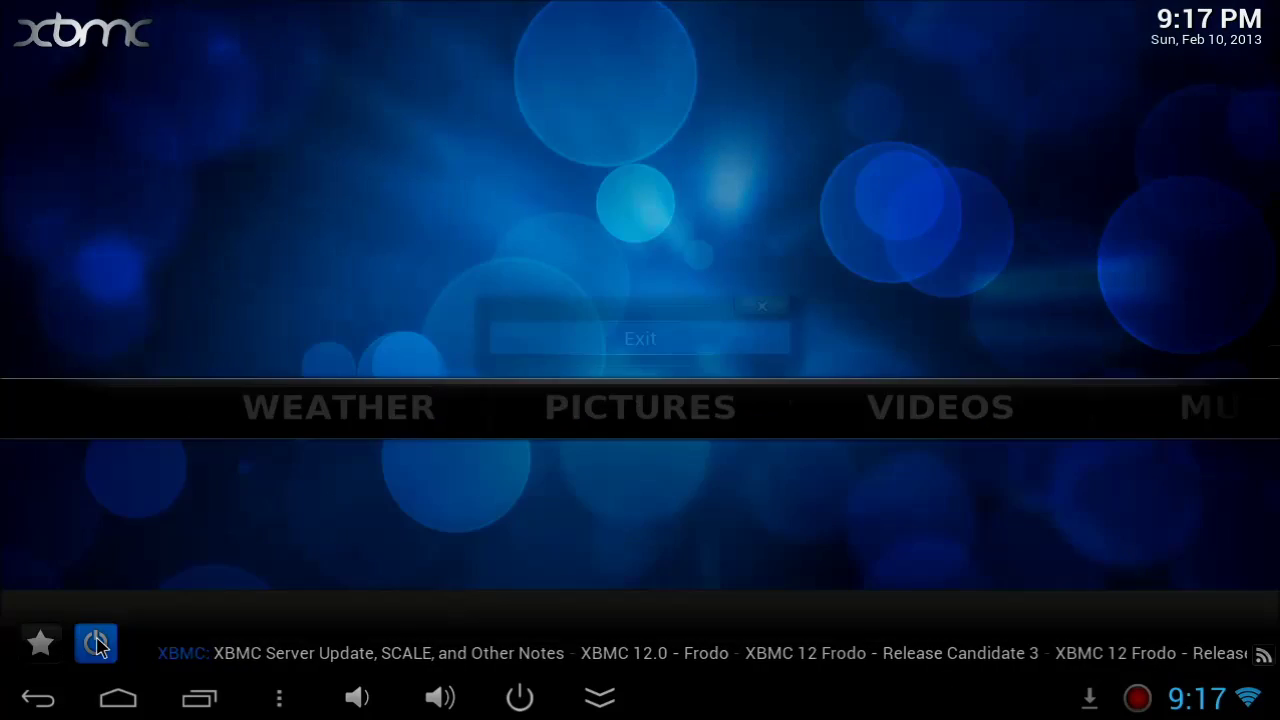
{"action": "left_click", "coordinate": [612, 341]}
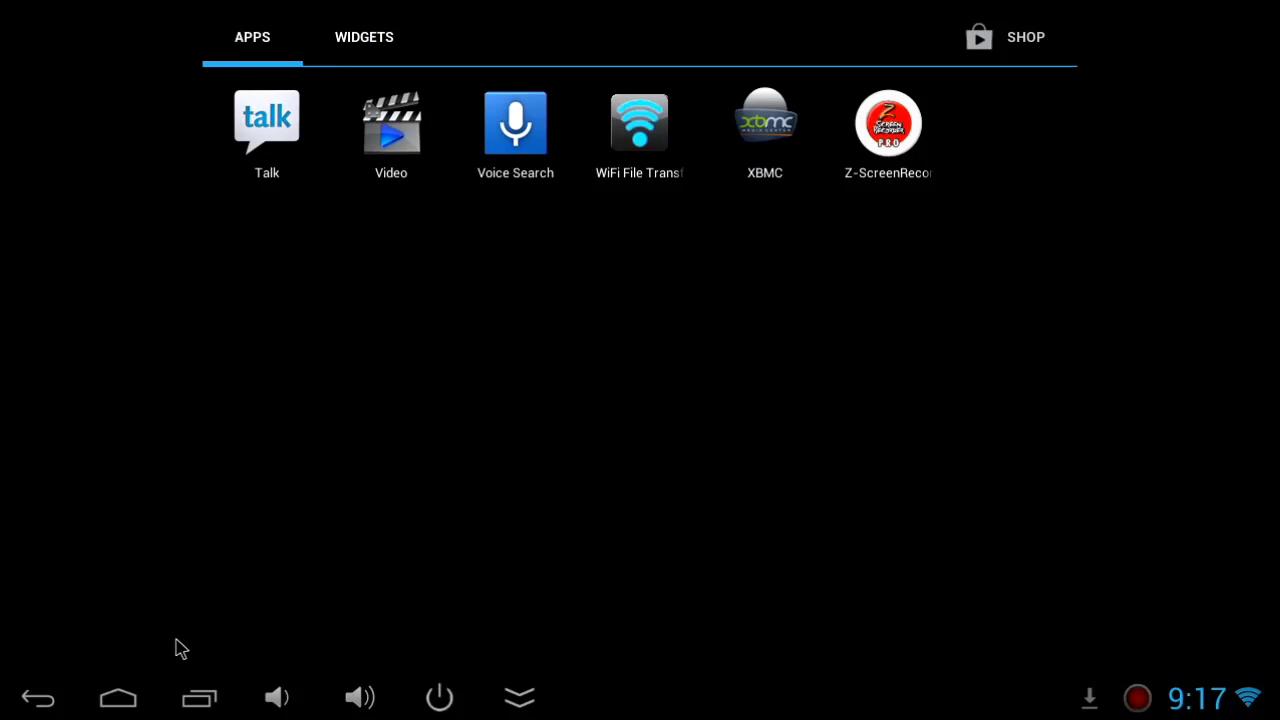
{"action": "left_click", "coordinate": [118, 697]}
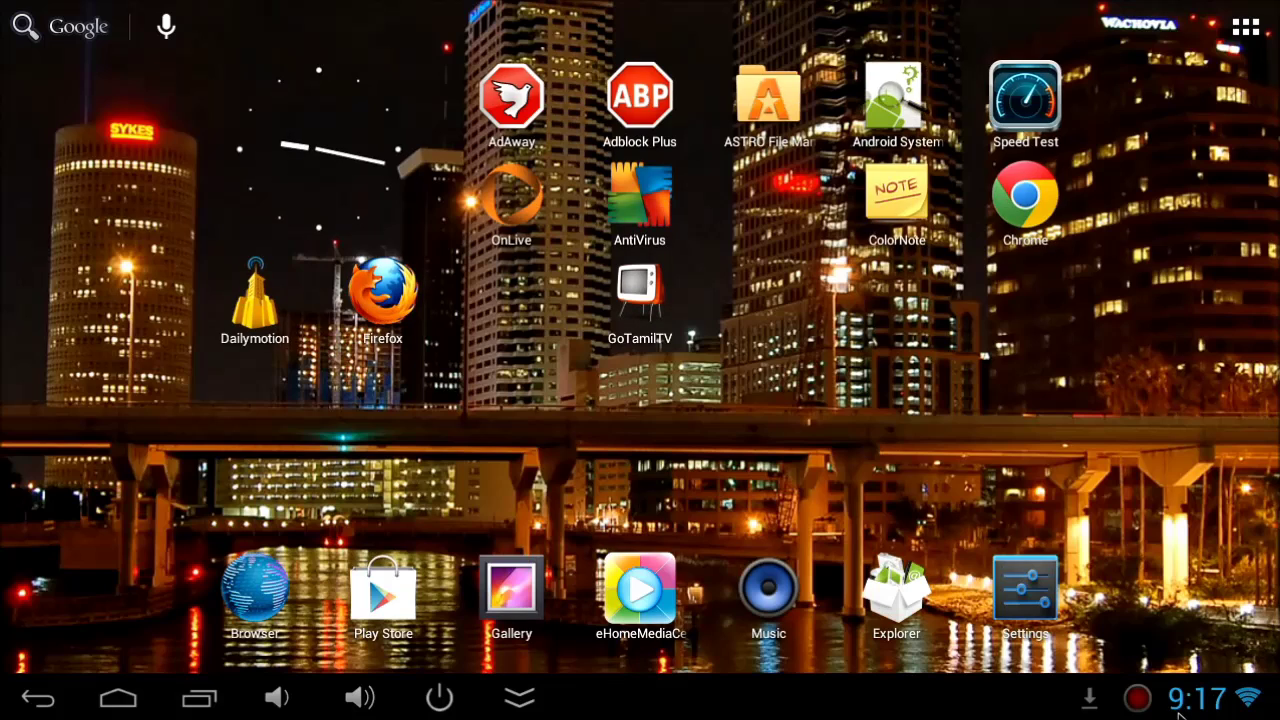